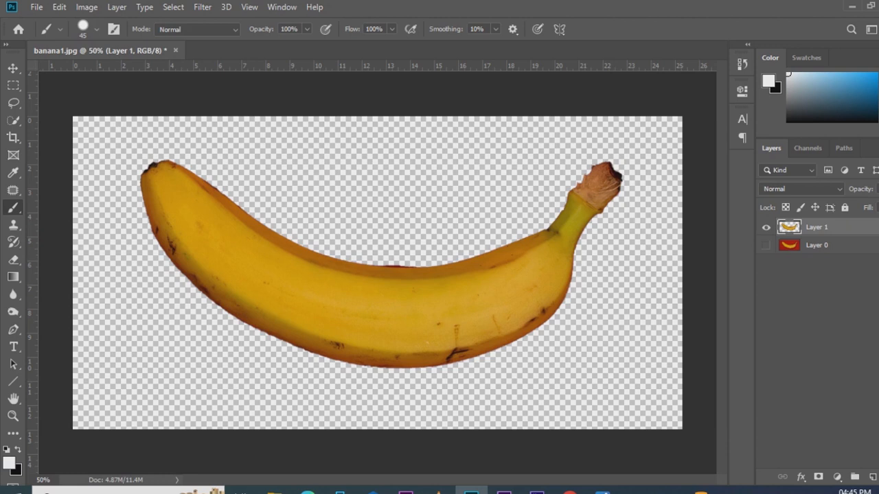
Show Layer 0 and cover it with a radial red-to-black gradient running from the banana's stem toward the lower-left corner of the canvas
left_click(766, 245)
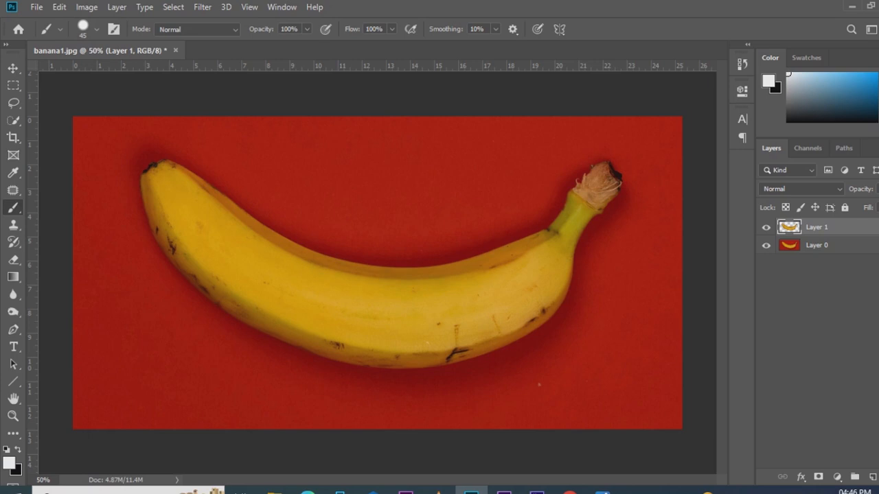
left_click(817, 245)
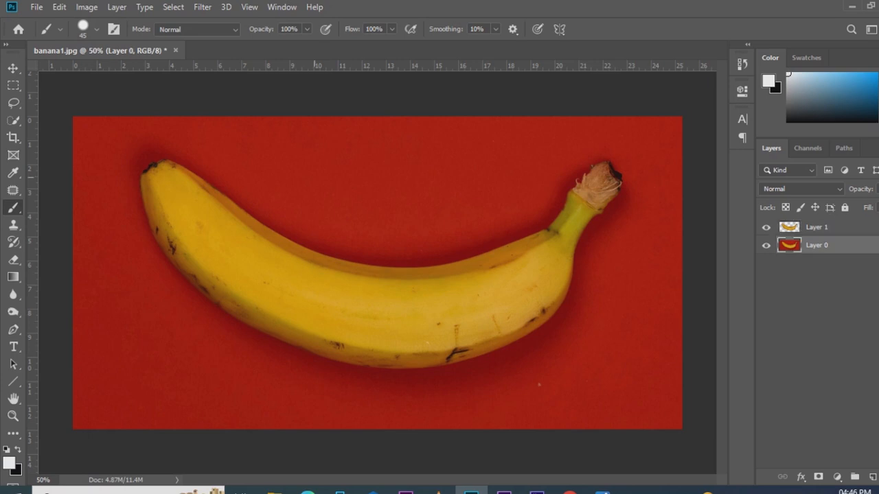
left_click(13, 277)
left_click(68, 276)
left_click_drag(454, 261, 88, 451)
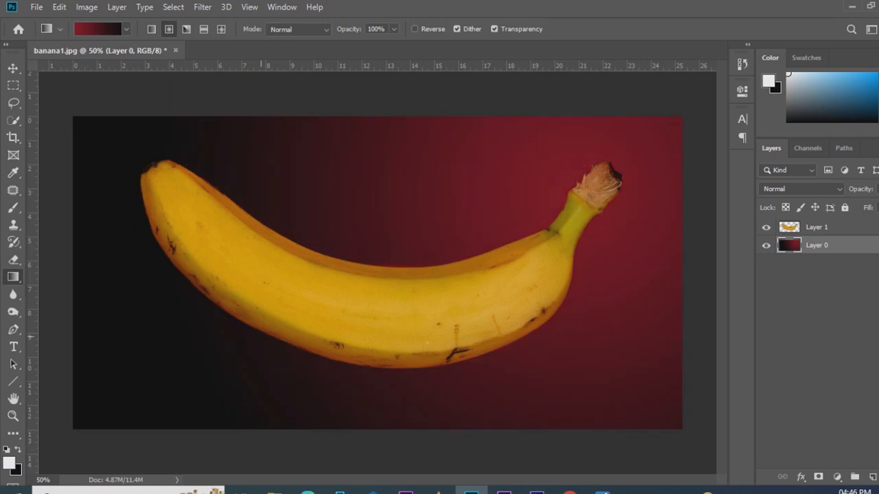
left_click_drag(261, 345, 352, 282)
left_click(766, 226)
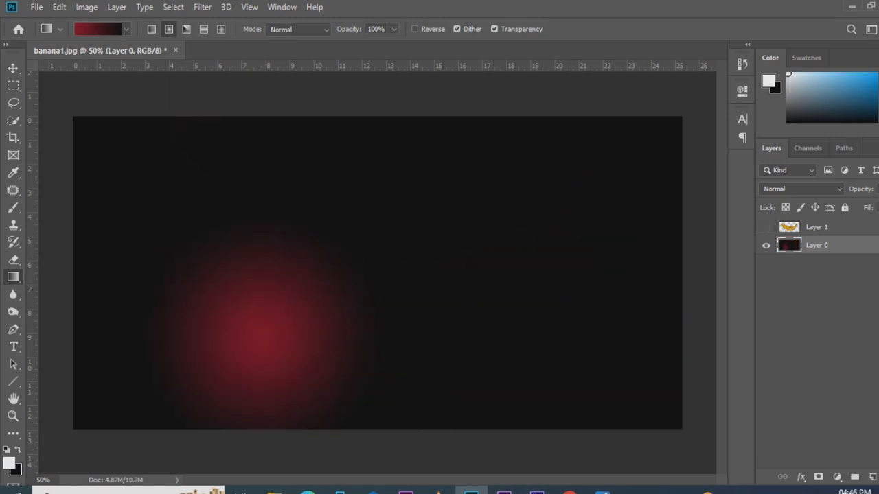
left_click_drag(592, 193, 88, 357)
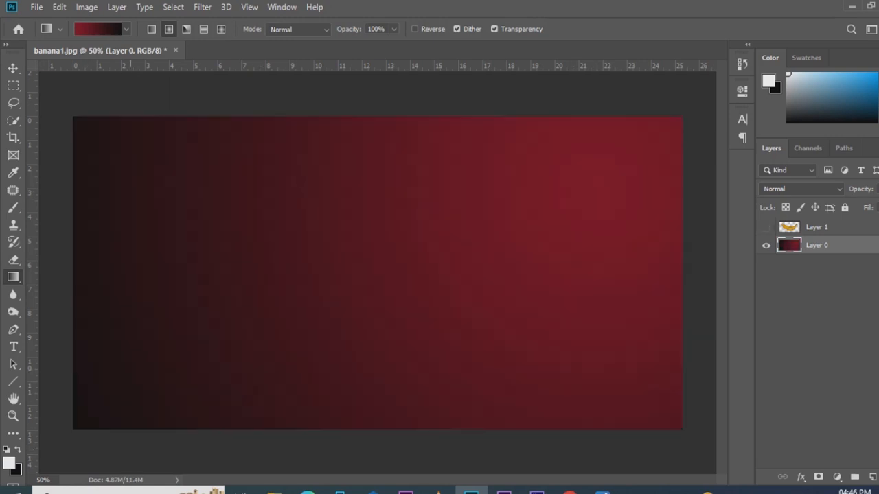
left_click(766, 227)
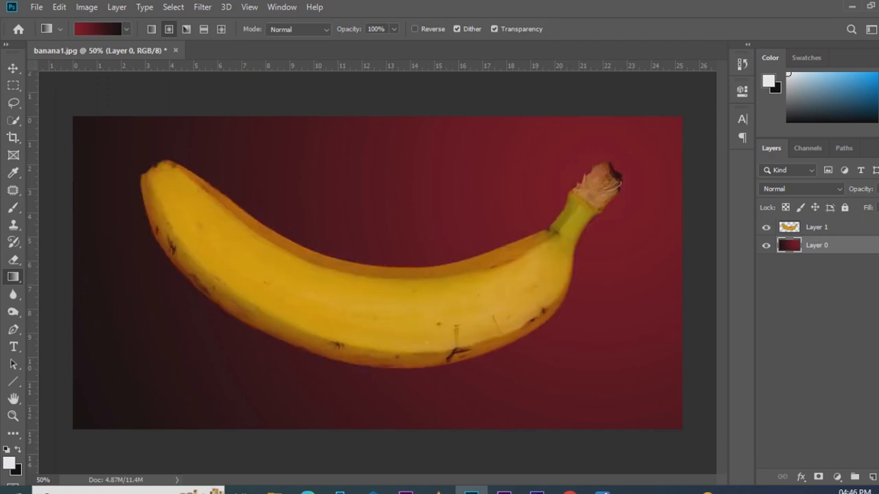
Convert the cut-out banana on Layer 1 to a smart object
left_click(817, 228)
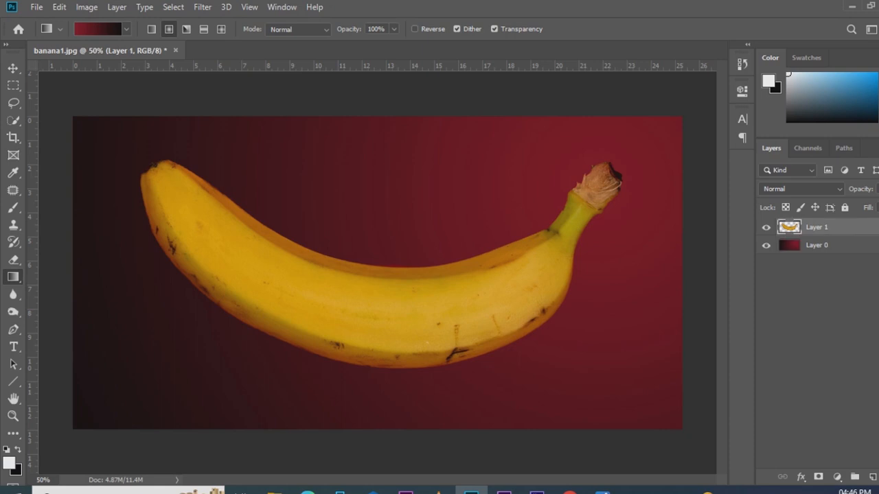
right_click(817, 228)
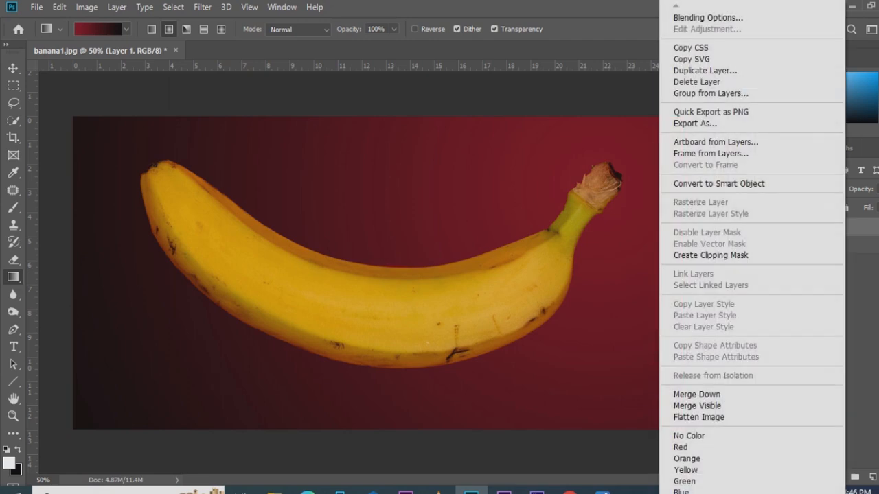
left_click(719, 184)
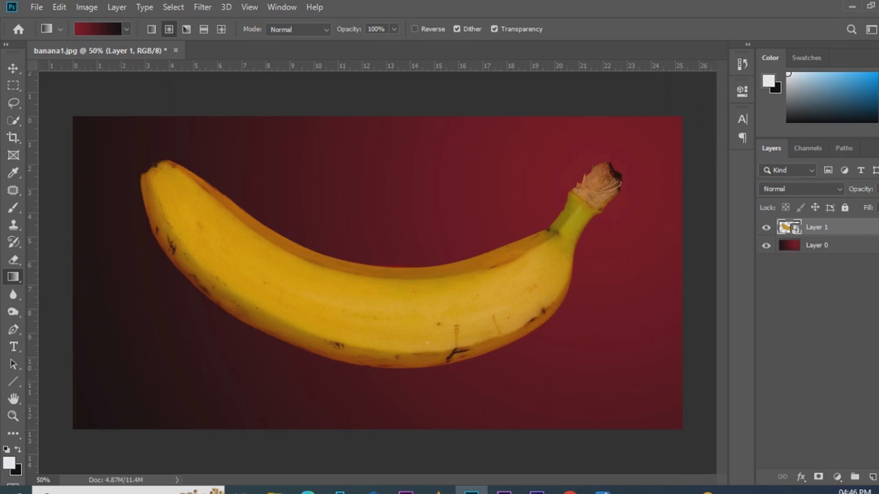
Add the text BANANA across the banana in black Gill Sans Ultra Bold at 72 pt
left_click(13, 346)
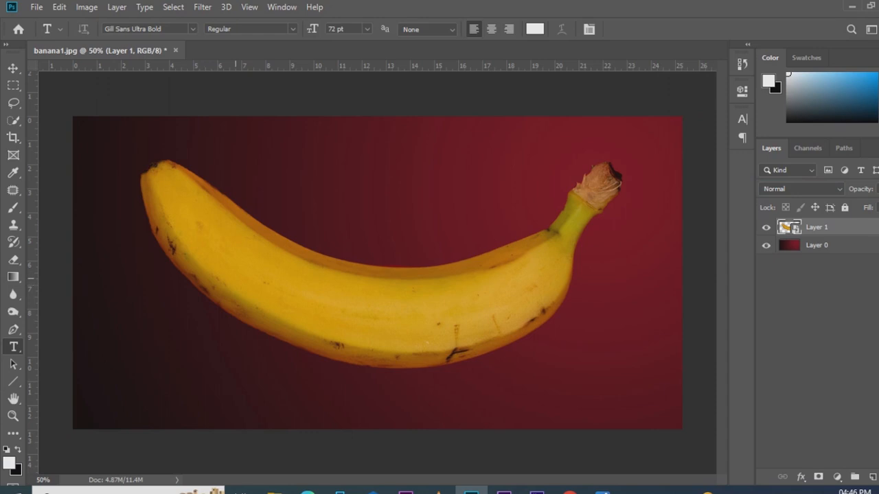
left_click(236, 278)
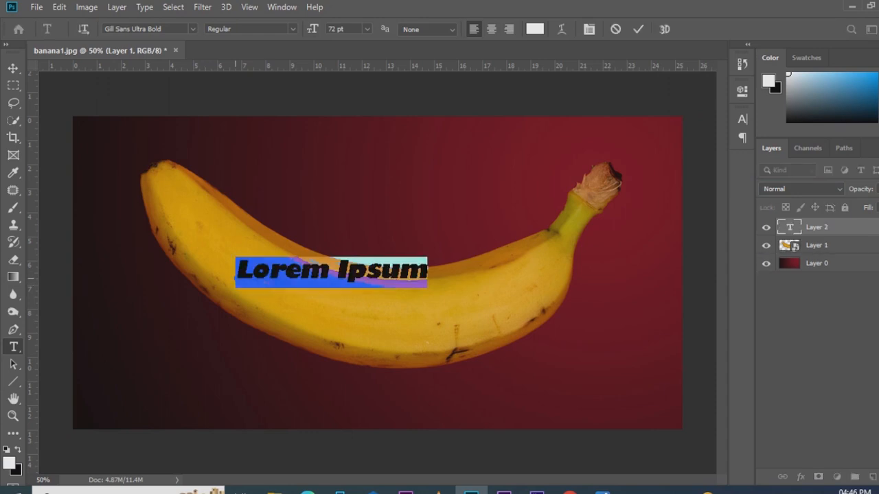
type("b")
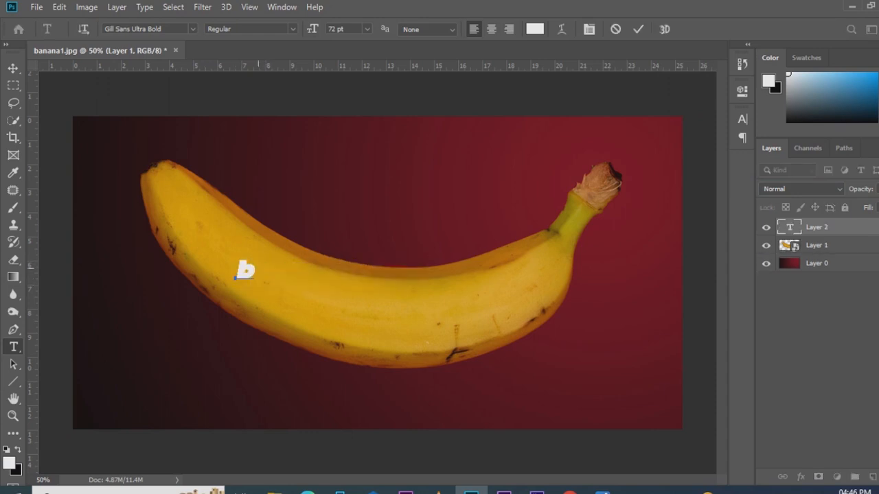
left_click_drag(255, 268, 239, 268)
key("ctrl+BackSpace")
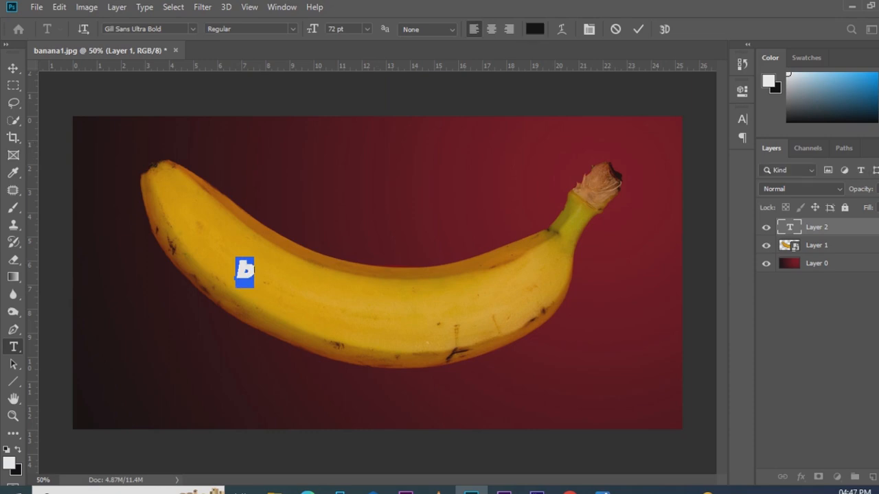
left_click(193, 29)
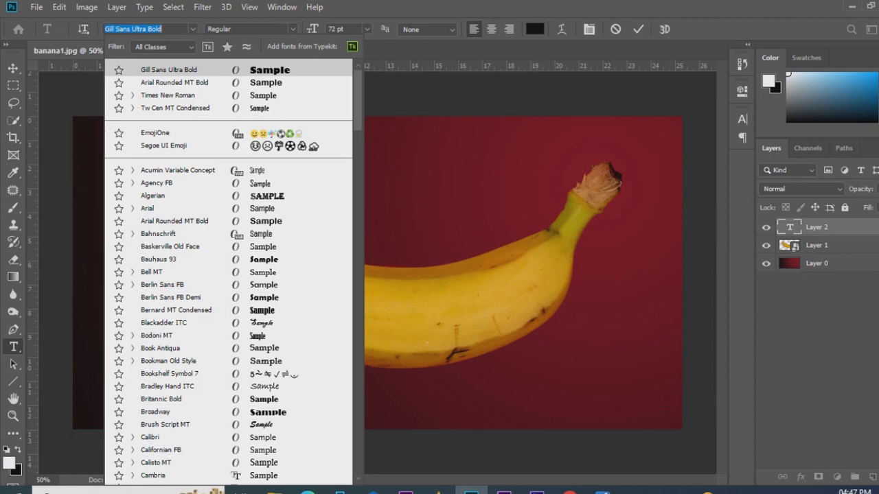
left_click(173, 70)
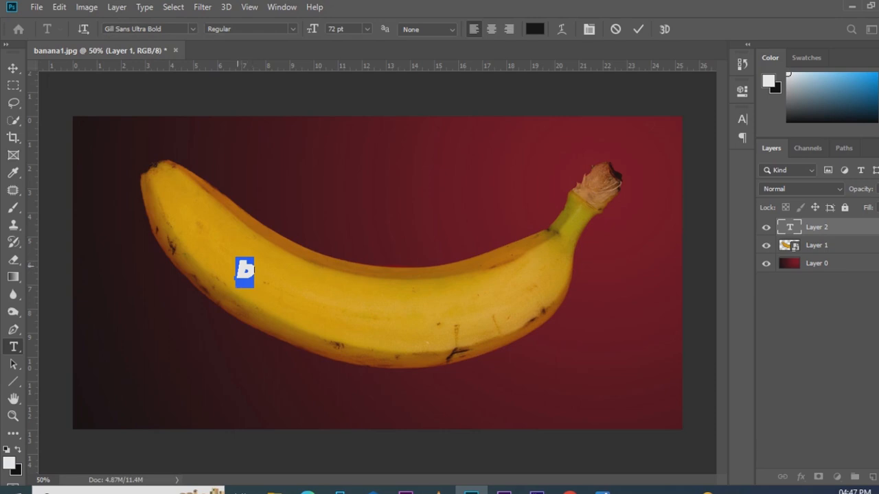
type("BANA")
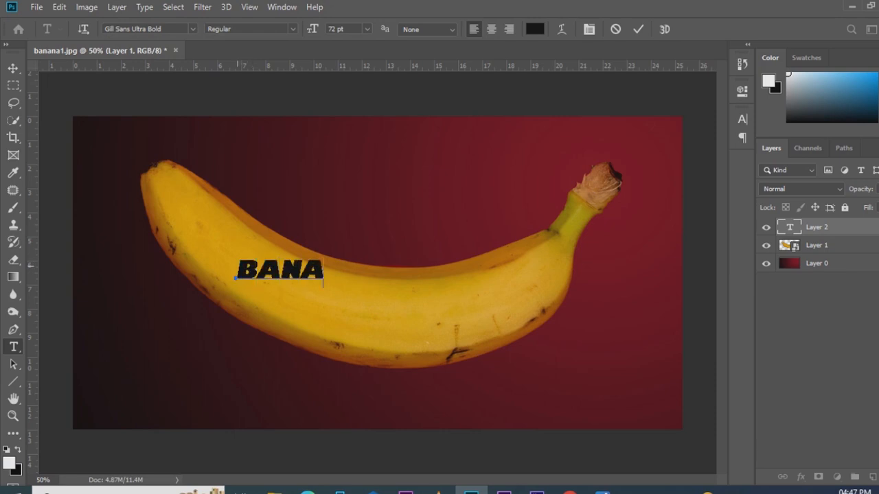
type("NA")
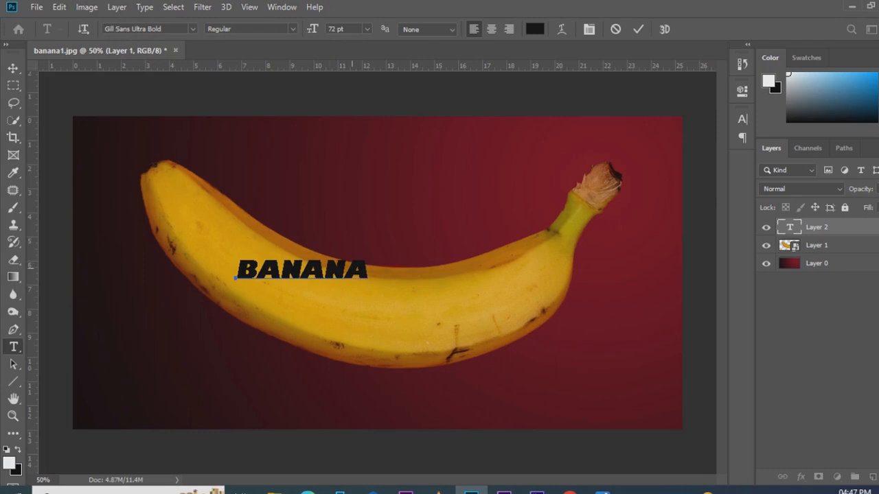
Enlarge the BANANA text to about 182 pt, centre it over the banana and commit the text
left_click_drag(371, 268, 233, 268)
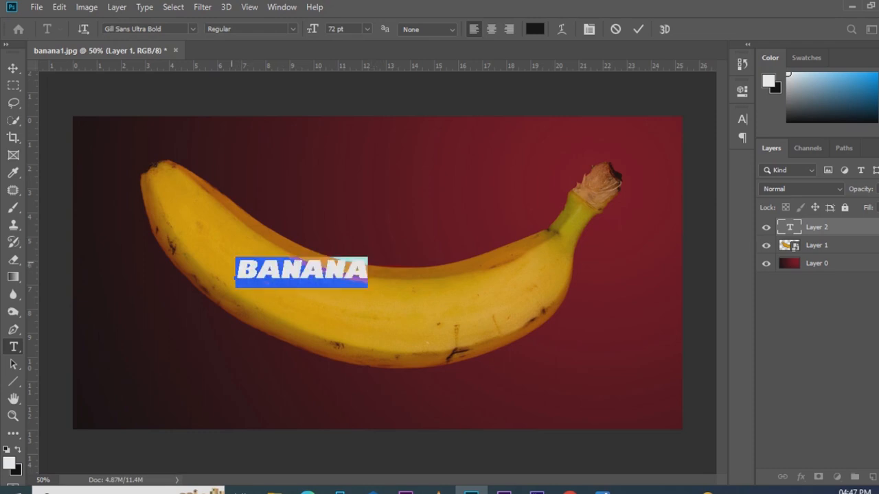
key("ctrl+t")
left_click_drag(368, 288, 530, 326)
left_click_drag(438, 293, 409, 292)
left_click(421, 289)
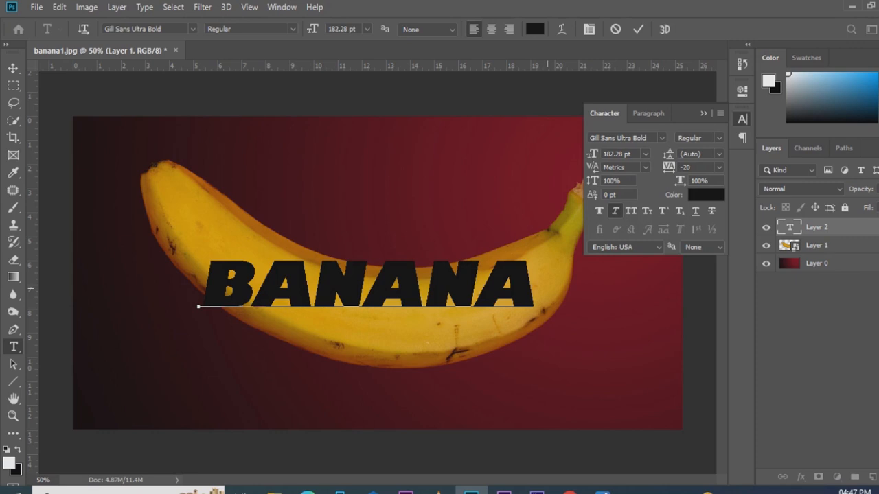
left_click(520, 288)
key("ctrl+Return")
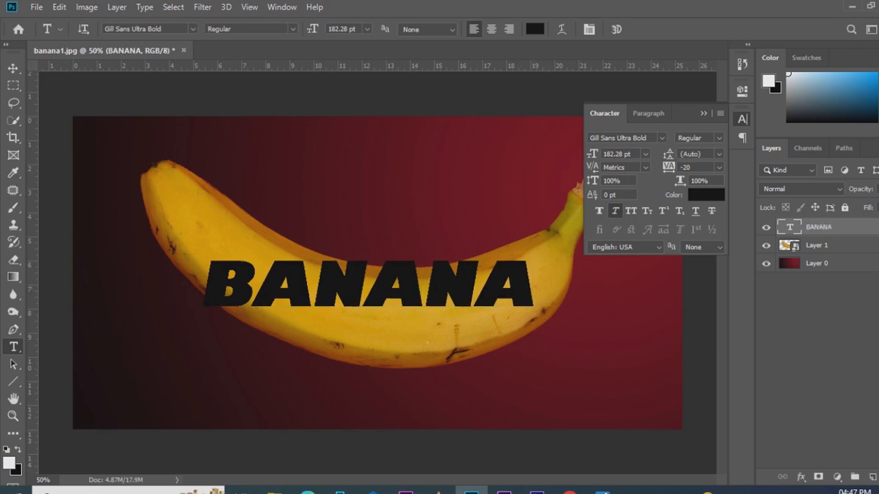
Convert the BANANA text layer to a smart object
left_click(703, 113)
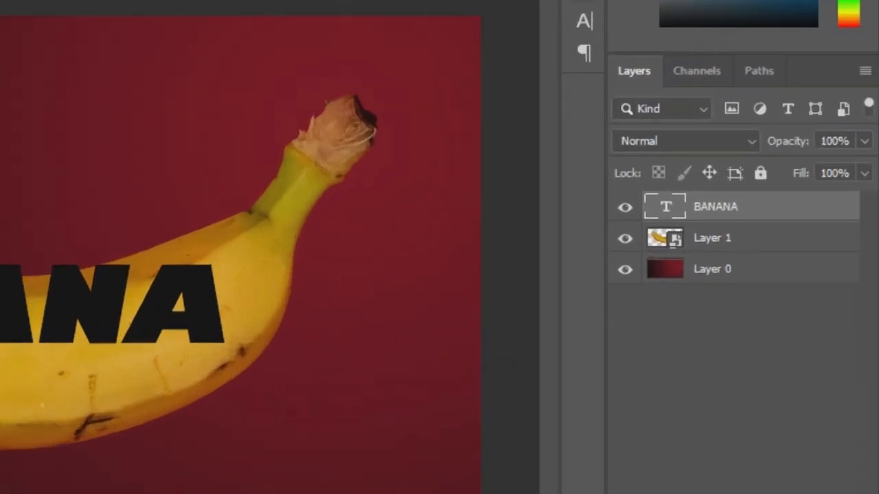
right_click(785, 207)
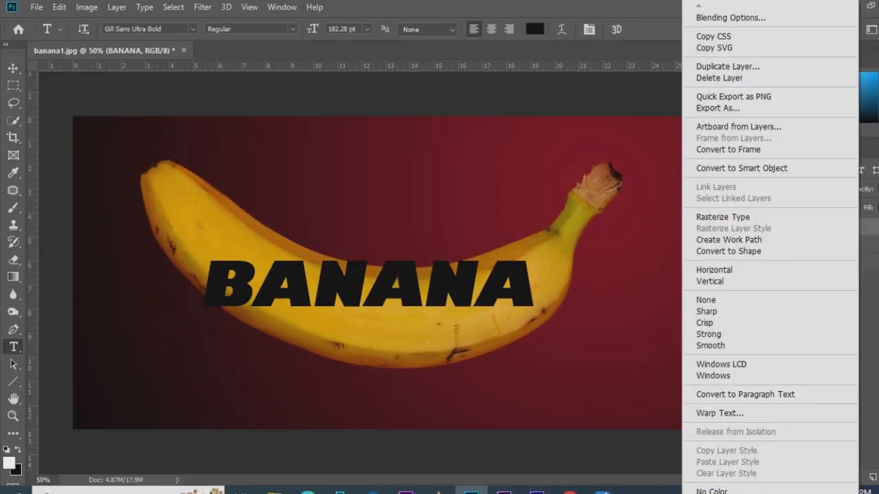
left_click(741, 168)
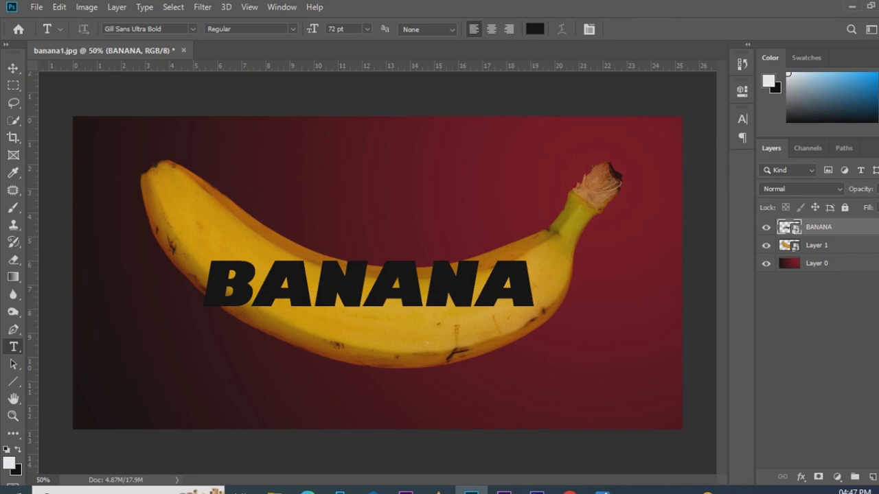
Start a custom warp on the BANANA text and bend its bottom edge along the banana's lower outline
key("ctrl+t")
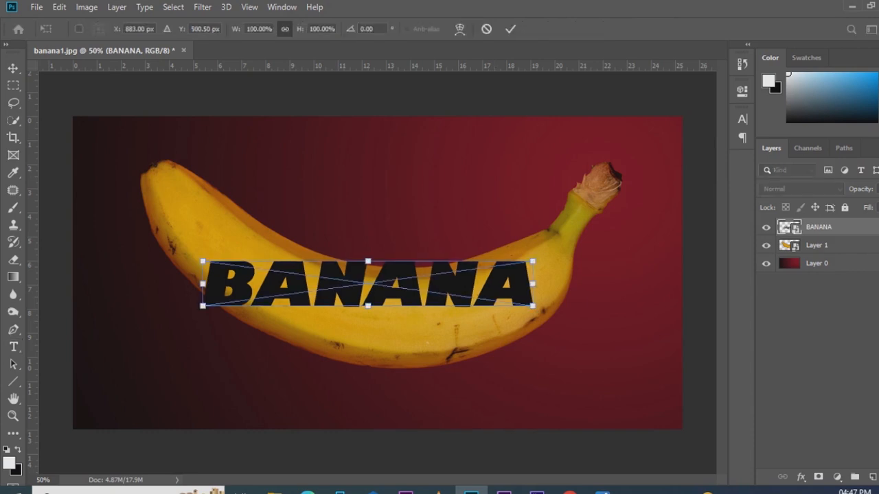
right_click(507, 287)
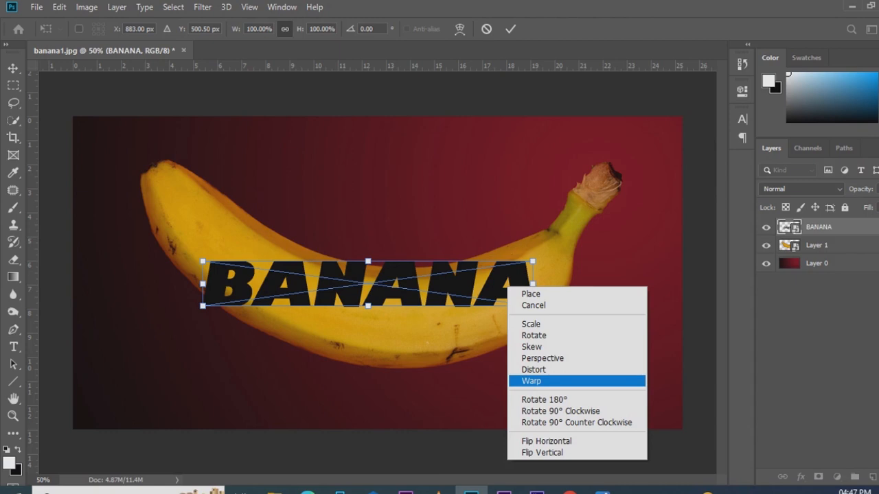
left_click(532, 381)
left_click_drag(534, 307, 545, 327)
left_click_drag(423, 307, 437, 392)
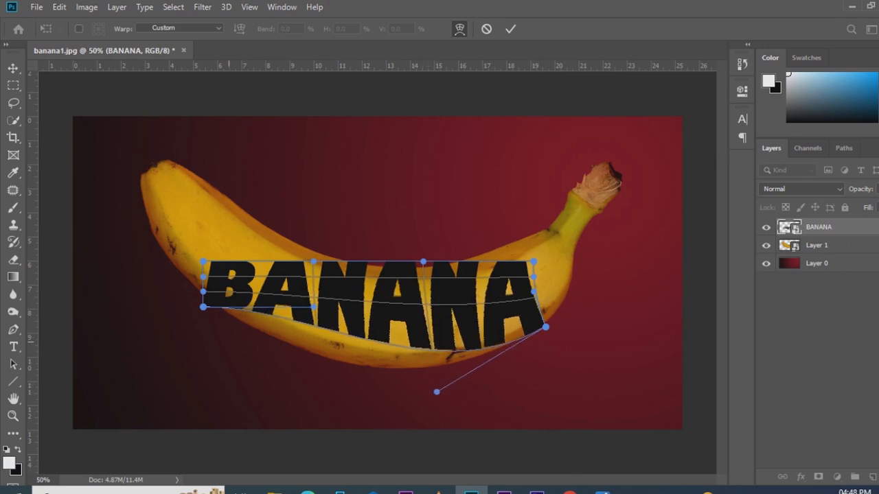
left_click_drag(203, 307, 296, 366)
Warp the top corners and upper edge of the BANANA text to follow the banana's upper curve, and refine the lower curve
left_click_drag(203, 261, 224, 201)
left_click_drag(424, 262, 435, 278)
left_click_drag(533, 261, 524, 241)
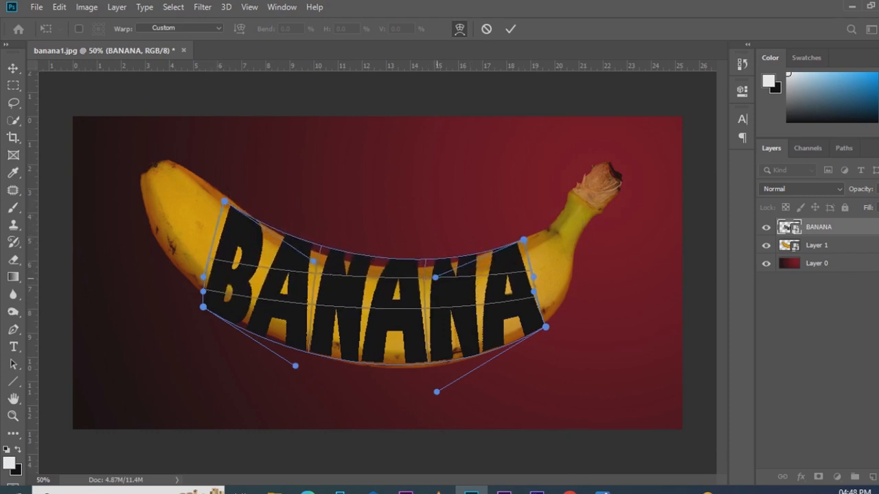
left_click_drag(435, 277, 438, 294)
left_click_drag(313, 261, 308, 271)
left_click_drag(223, 201, 224, 199)
left_click_drag(437, 392, 441, 398)
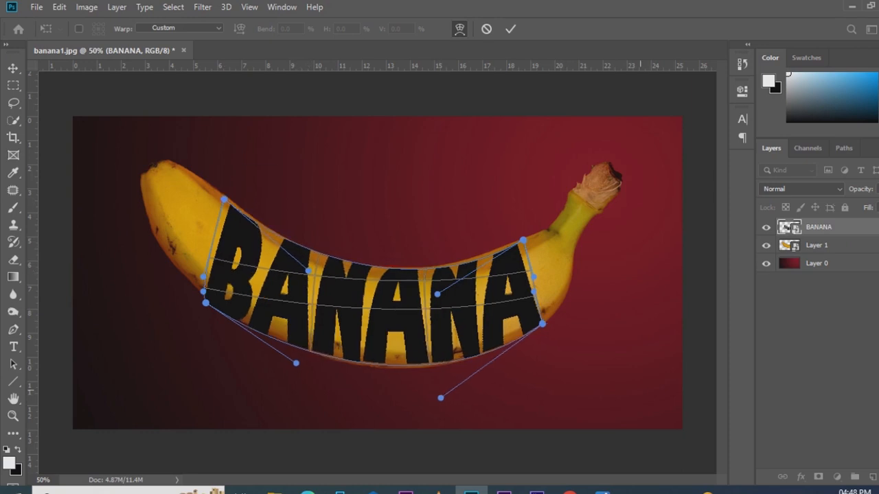
Fine-tune the warp at the upper corner beside the final A to meet the banana's edge, and check the lower corner
key("ctrl+plus")
key("ctrl+plus")
key("ctrl+plus")
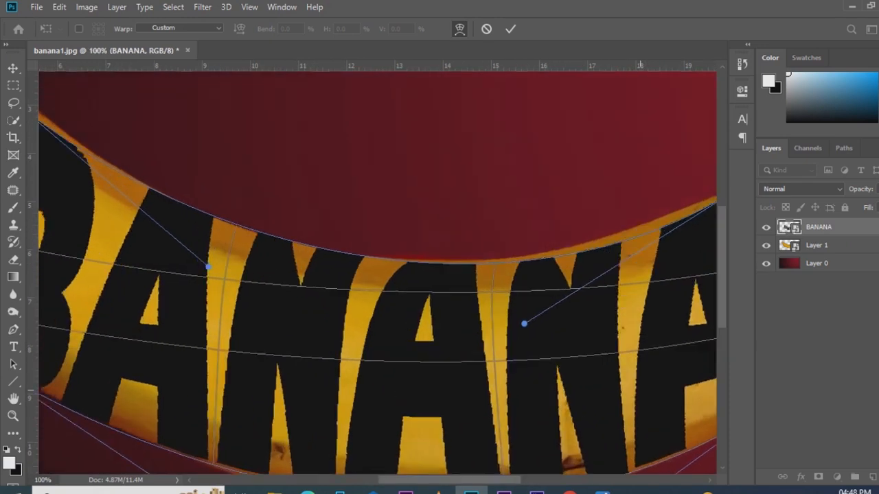
left_click_drag(441, 480, 525, 480)
left_click_drag(362, 140, 357, 133)
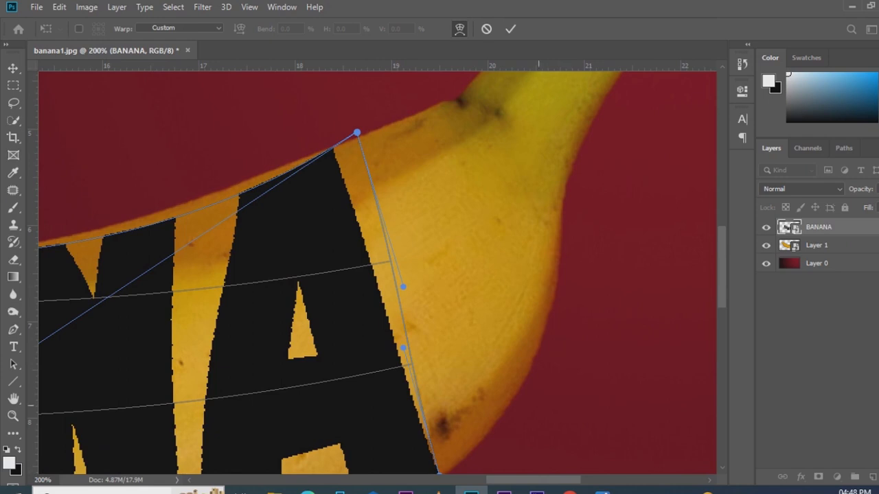
left_click_drag(552, 480, 389, 480)
left_click_drag(722, 285, 722, 291)
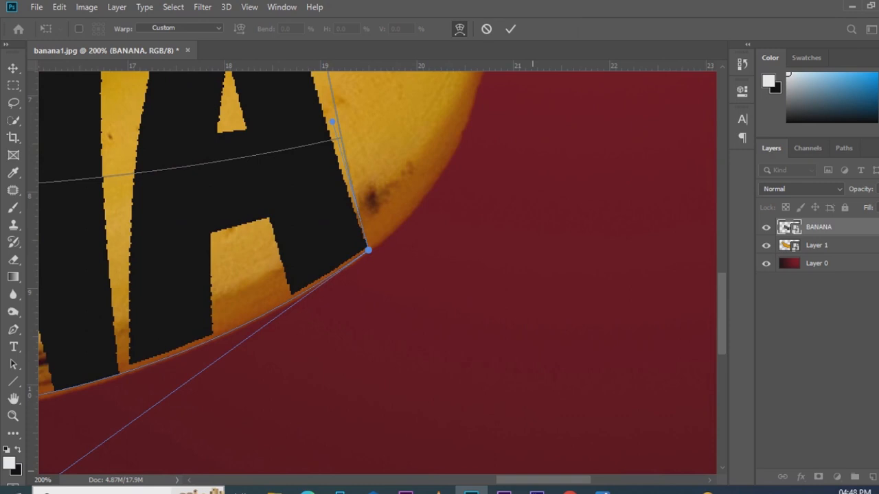
key("ctrl+minus")
key("ctrl+minus")
key("ctrl+minus")
key("ctrl+minus")
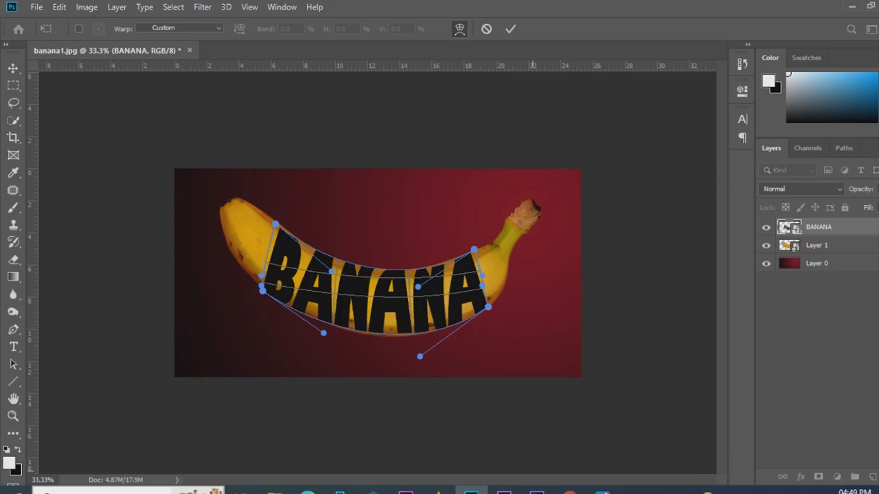
Apply the text warp and duplicate the banana layer, Layer 1
left_click(824, 245)
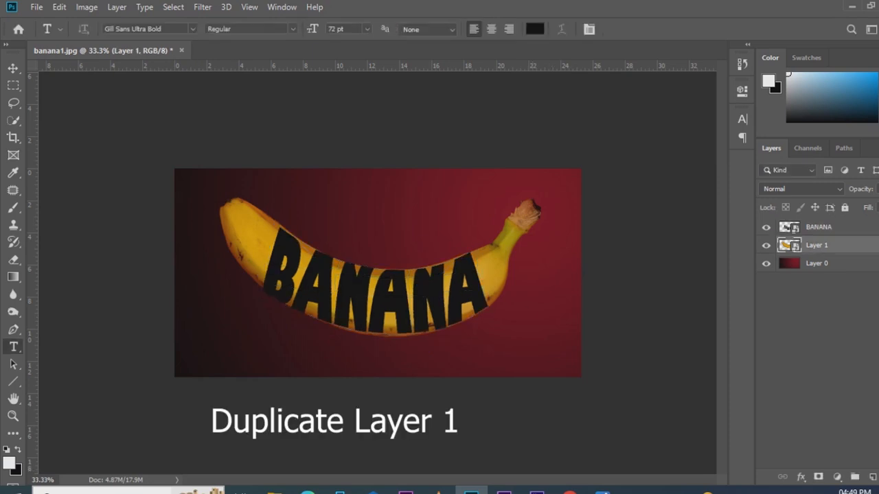
right_click(817, 245)
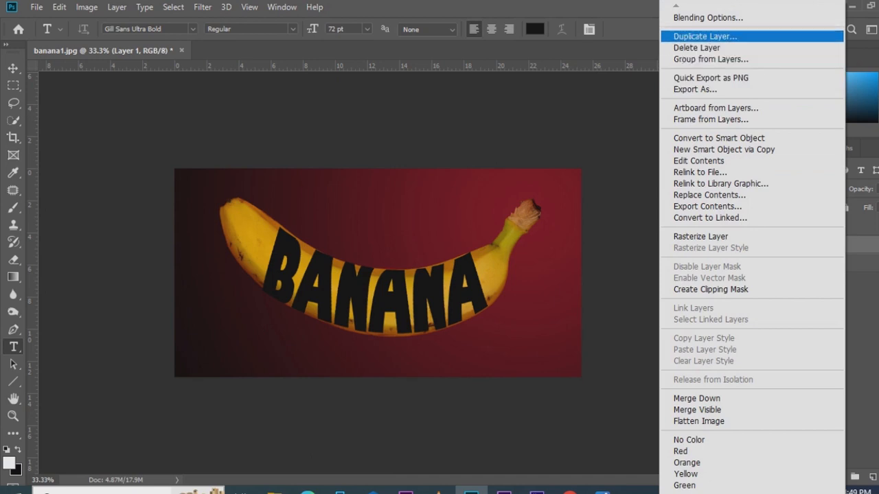
left_click(705, 36)
key("Return")
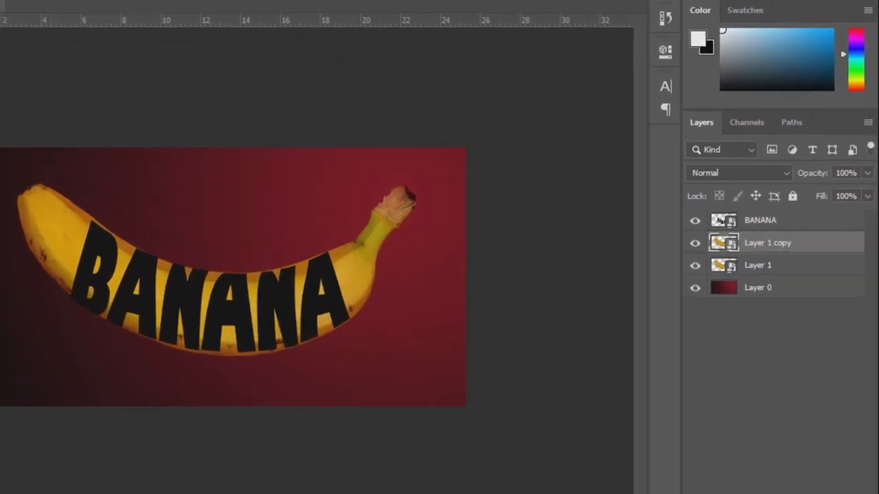
Move Layer 1 copy above the BANANA layer, hide Layer 1, and clip the copy to the BANANA text
left_click_drag(767, 243, 767, 221)
left_click(758, 265)
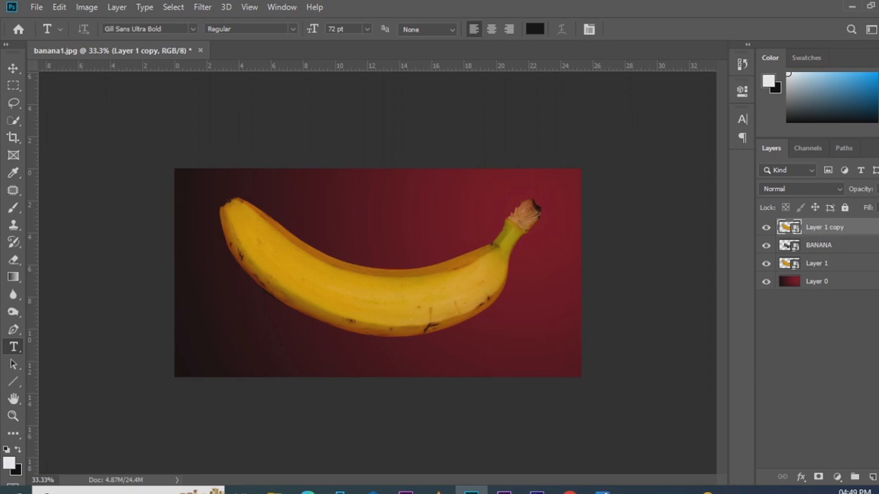
left_click(766, 264)
right_click(857, 227)
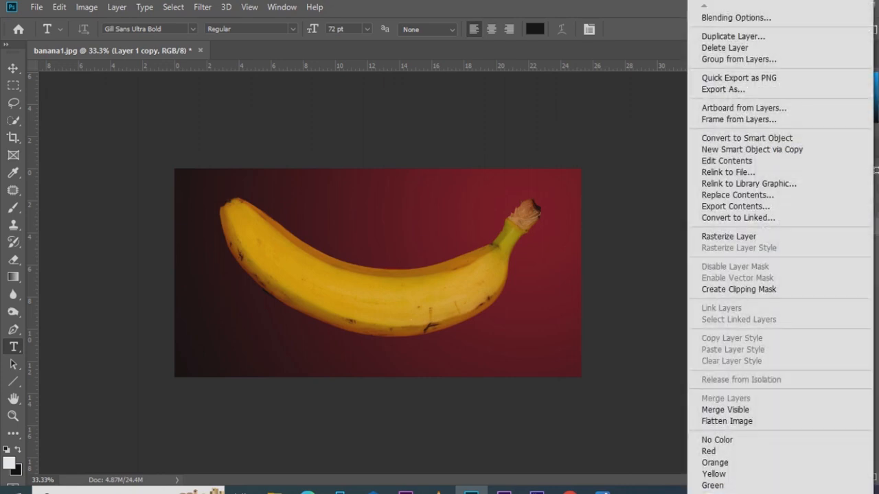
left_click(739, 289)
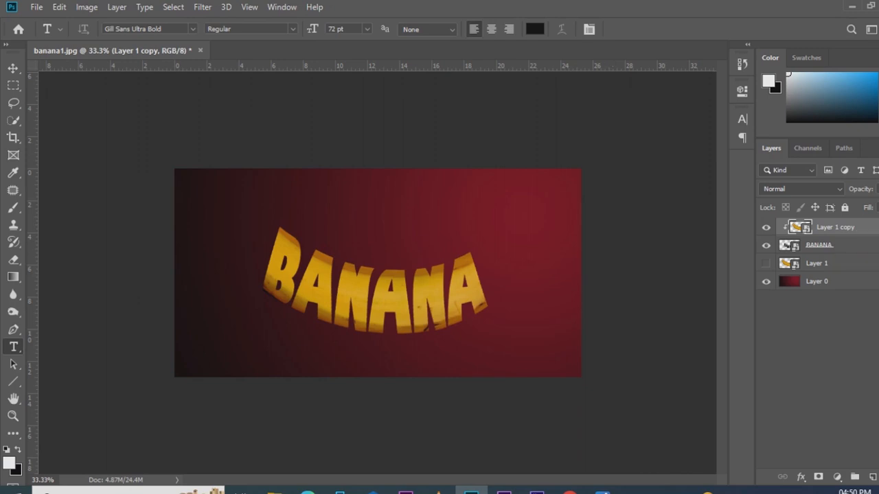
Show Layer 1 again and add a layer mask to it, inverted to black
left_click(766, 263)
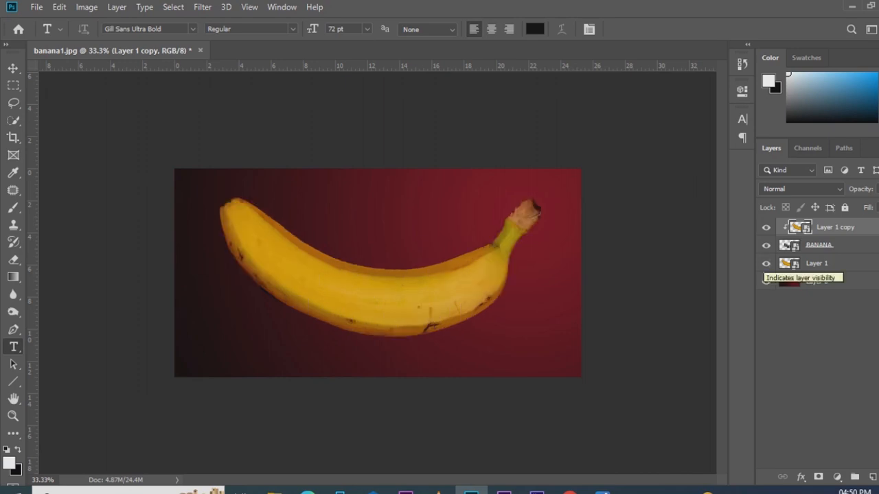
left_click(817, 263)
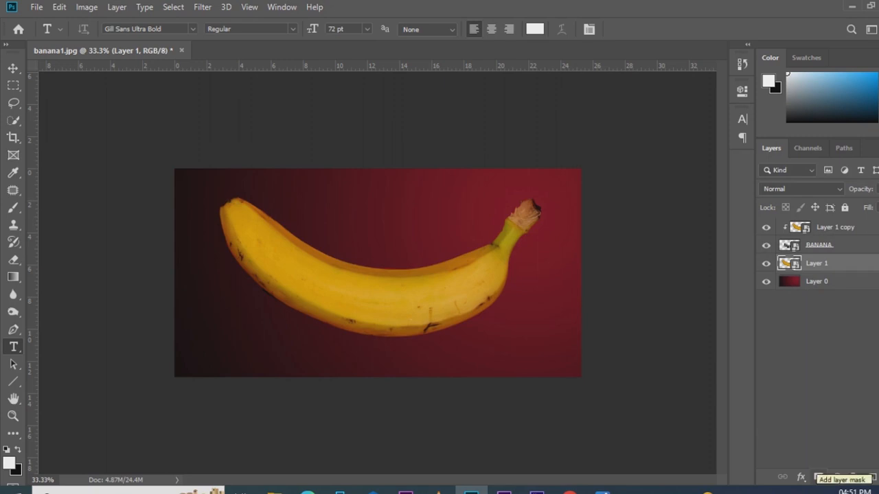
left_click(819, 476)
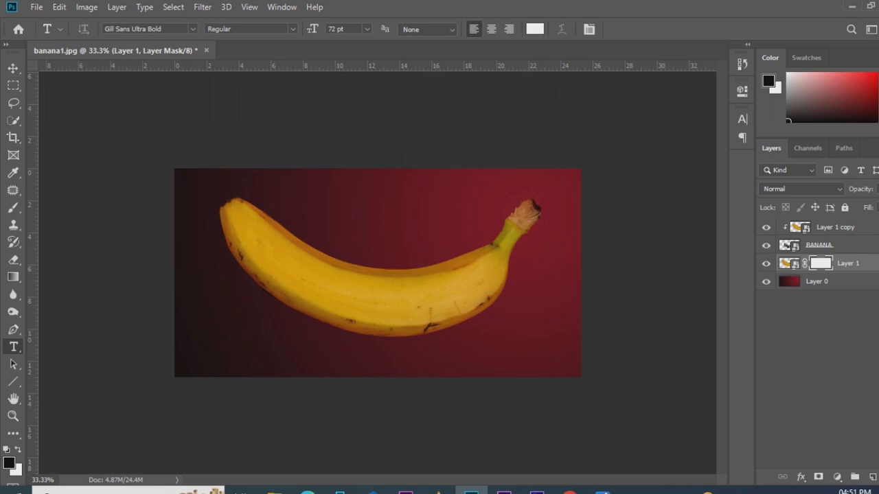
key("ctrl+i")
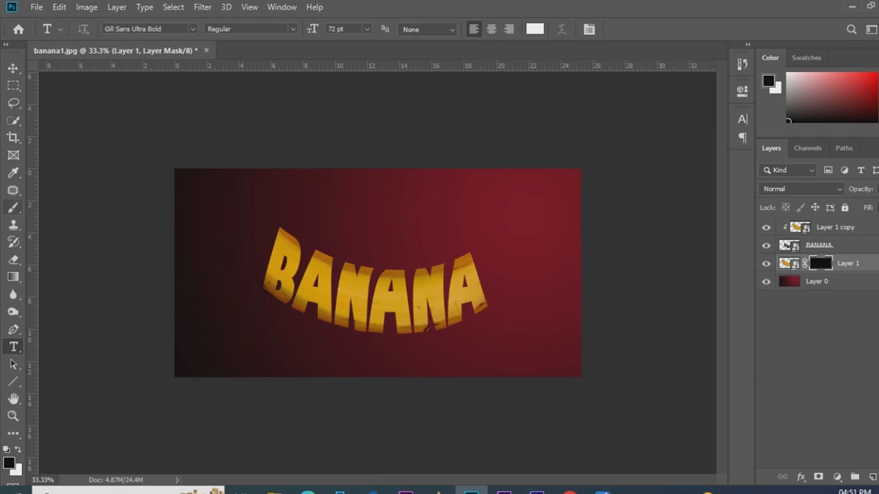
With a white Soft Round brush, size 45, paint Layer 1's mask to reveal the banana's tip beside the B and its stem end
key("b")
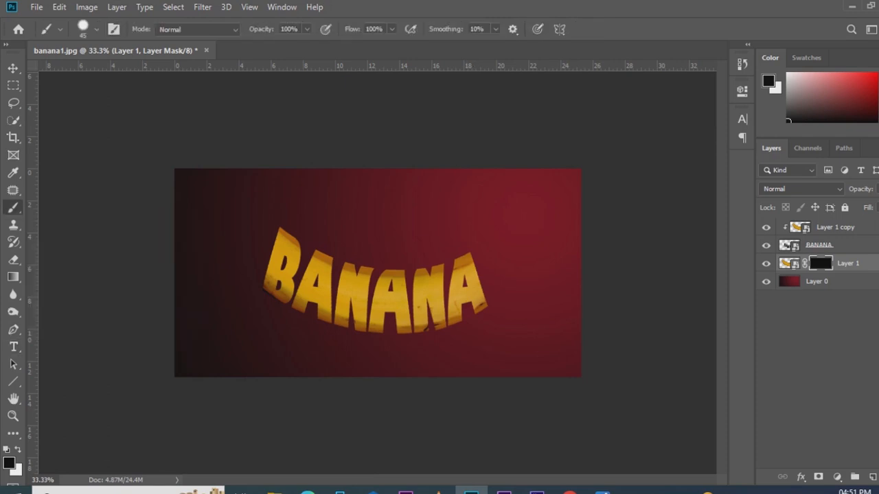
left_click(96, 29)
mouse_move(148, 103)
left_mouse_down()
mouse_move(74, 103)
mouse_move(152, 103)
left_mouse_up()
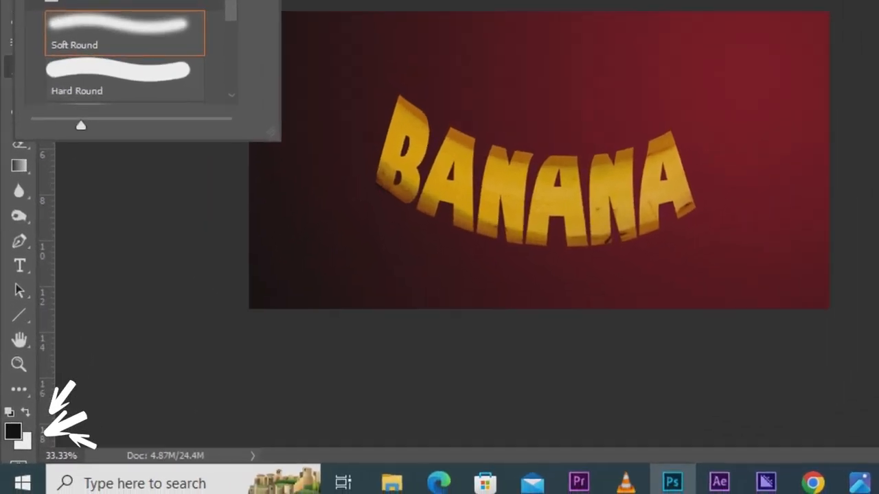
left_click(18, 449)
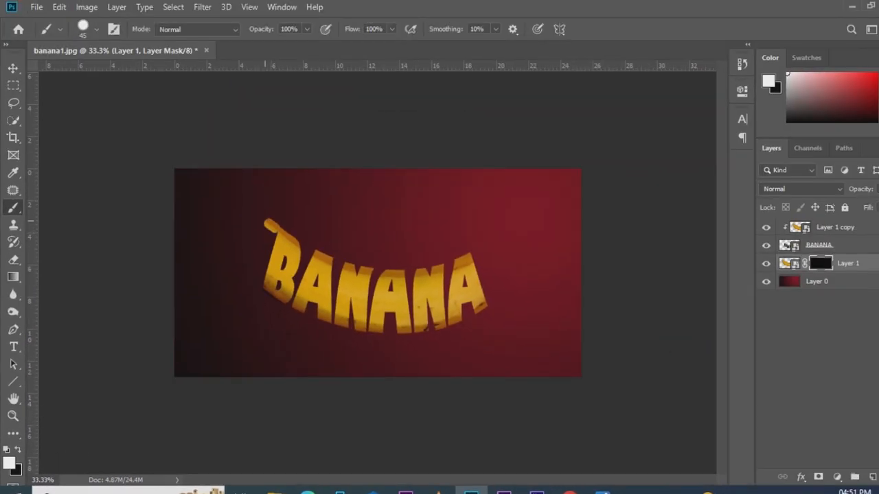
left_click_drag(268, 223, 233, 200)
left_click_drag(273, 236, 224, 203)
left_click_drag(264, 238, 224, 206)
mouse_move(268, 240)
left_mouse_down()
mouse_move(263, 288)
mouse_move(188, 231)
mouse_move(229, 244)
mouse_move(242, 266)
mouse_move(226, 219)
mouse_move(242, 253)
mouse_move(256, 245)
mouse_move(199, 186)
mouse_move(237, 238)
mouse_move(197, 161)
mouse_move(259, 238)
mouse_move(257, 267)
mouse_move(265, 237)
mouse_move(243, 241)
left_mouse_up()
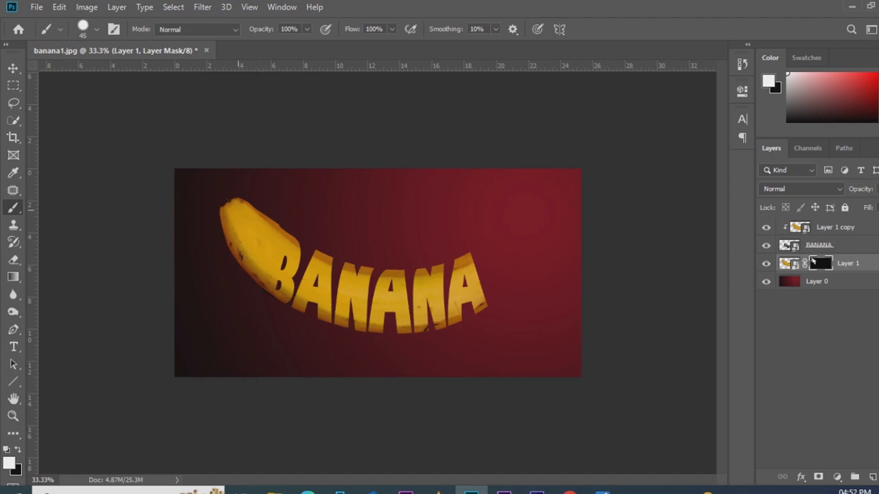
mouse_move(275, 225)
left_mouse_down()
mouse_move(247, 205)
mouse_move(296, 238)
left_mouse_up()
mouse_move(521, 209)
left_mouse_down()
mouse_move(474, 254)
mouse_move(492, 298)
left_mouse_up()
left_click_drag(514, 244, 530, 206)
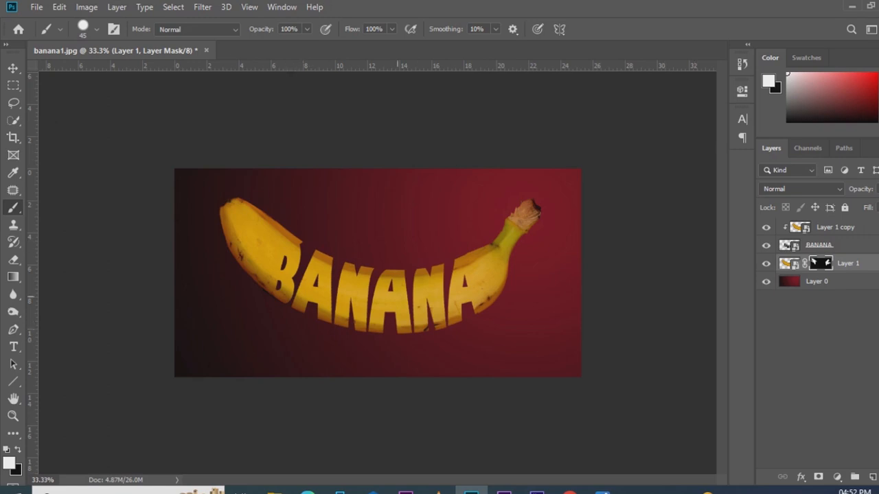
Paint white on Layer 1's mask along the banana's upper and lower edges to reveal the peel between the letters
key("ctrl+plus")
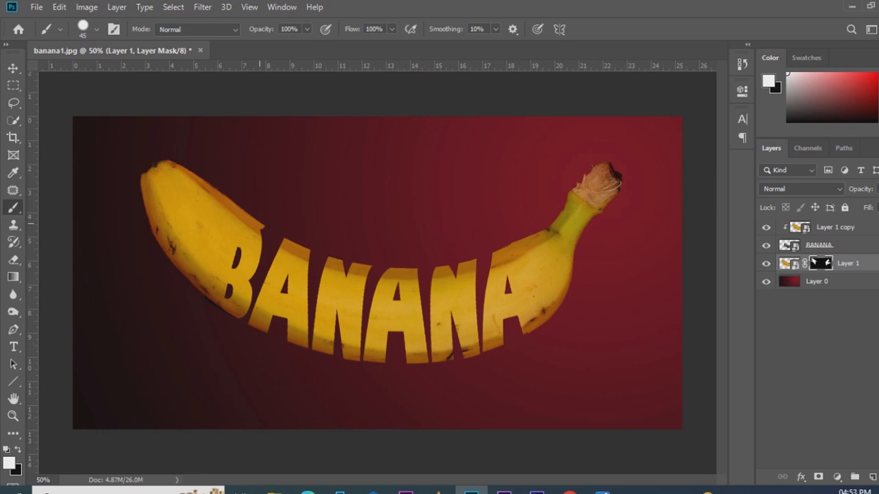
left_click_drag(259, 228, 281, 235)
mouse_move(310, 252)
left_mouse_down()
mouse_move(407, 267)
mouse_move(375, 268)
mouse_move(510, 245)
left_mouse_up()
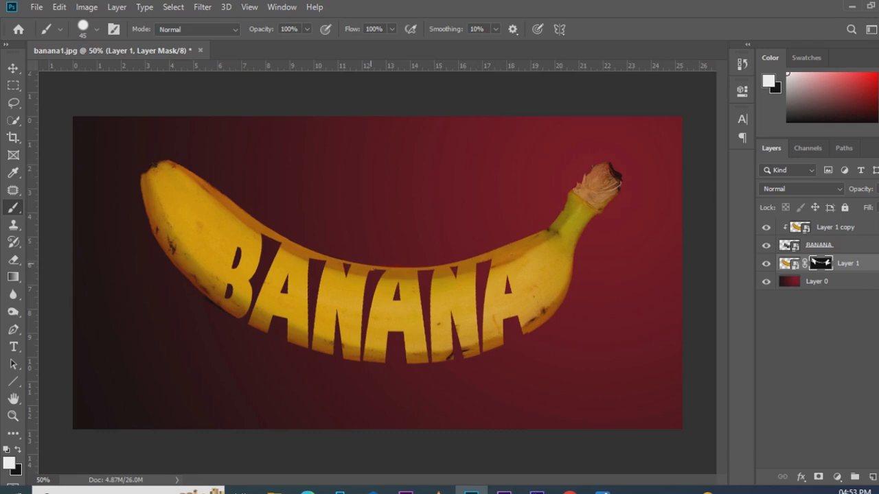
mouse_move(237, 317)
left_mouse_down()
mouse_move(299, 344)
mouse_move(429, 366)
mouse_move(511, 347)
left_mouse_up()
key("ctrl+minus")
key("ctrl+minus")
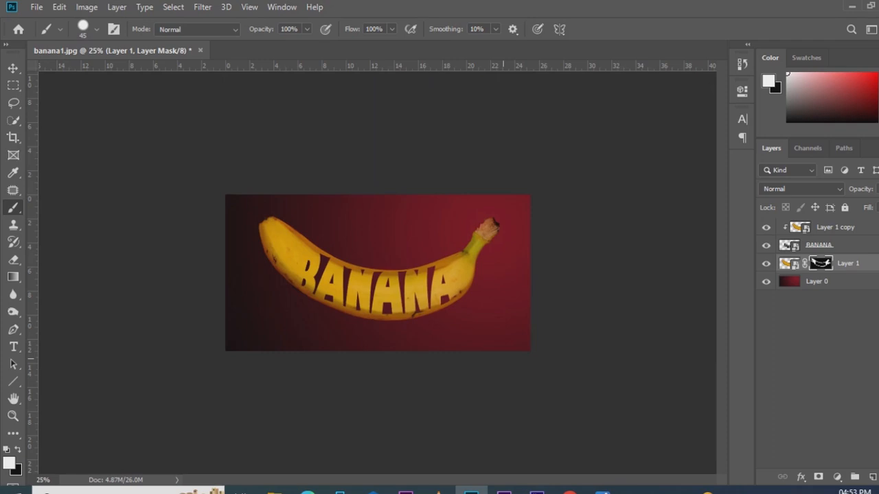
key("ctrl+minus")
key("ctrl+plus")
key("ctrl+plus")
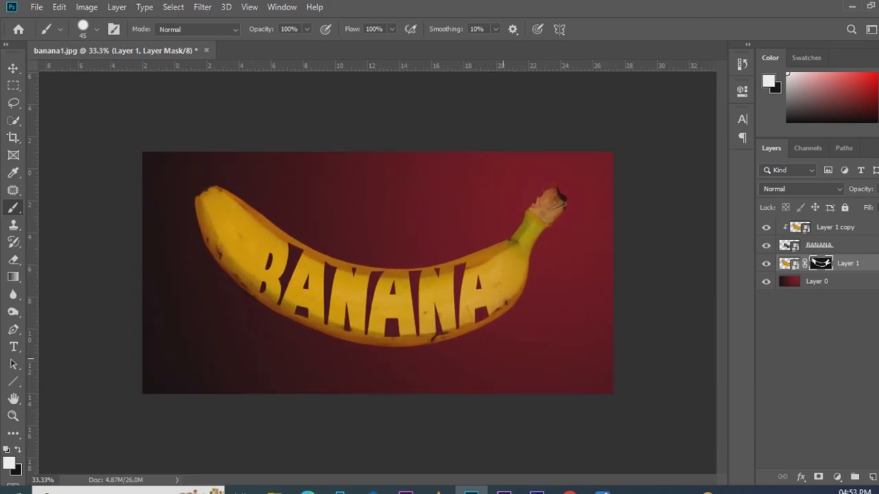
key("ctrl+plus")
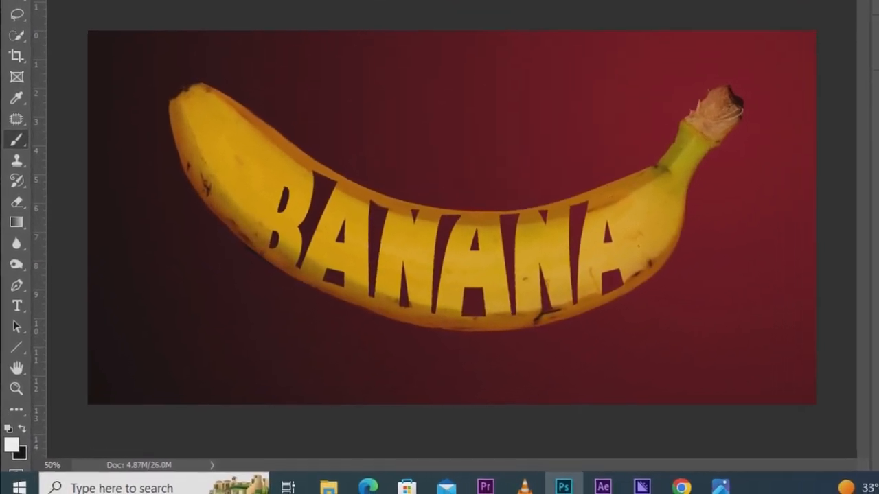
Switch the brush to black and paint on Layer 1's mask to hide the peel along the upper and lower edges between the letters
key("x")
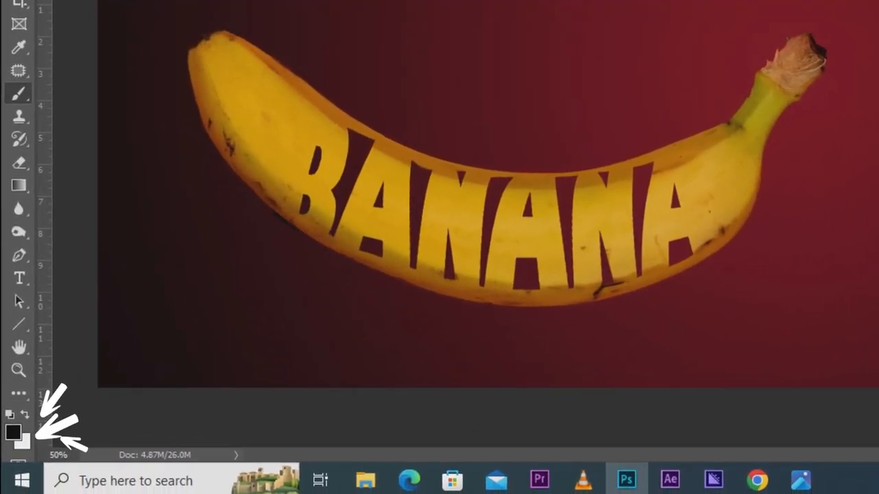
left_click_drag(355, 131, 370, 135)
left_click_drag(414, 158, 561, 174)
mouse_move(496, 176)
left_mouse_down()
mouse_move(573, 174)
mouse_move(657, 154)
left_mouse_up()
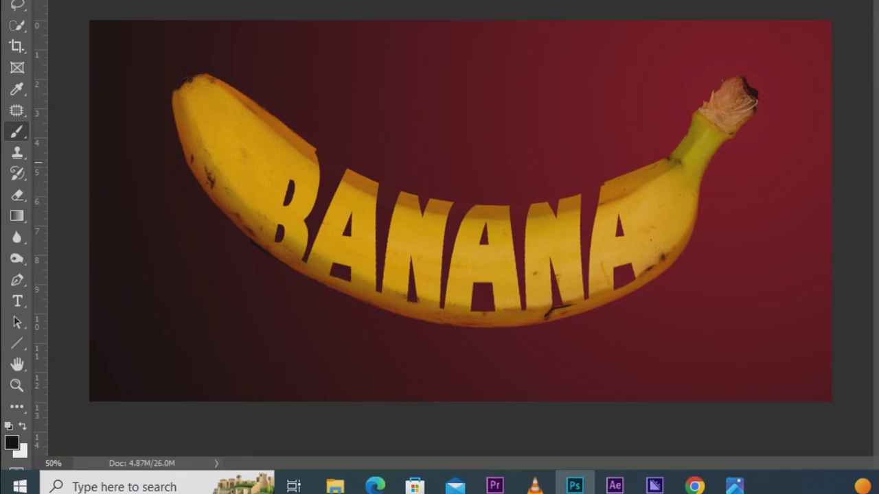
mouse_move(267, 298)
left_mouse_down()
mouse_move(439, 361)
mouse_move(525, 338)
left_mouse_up()
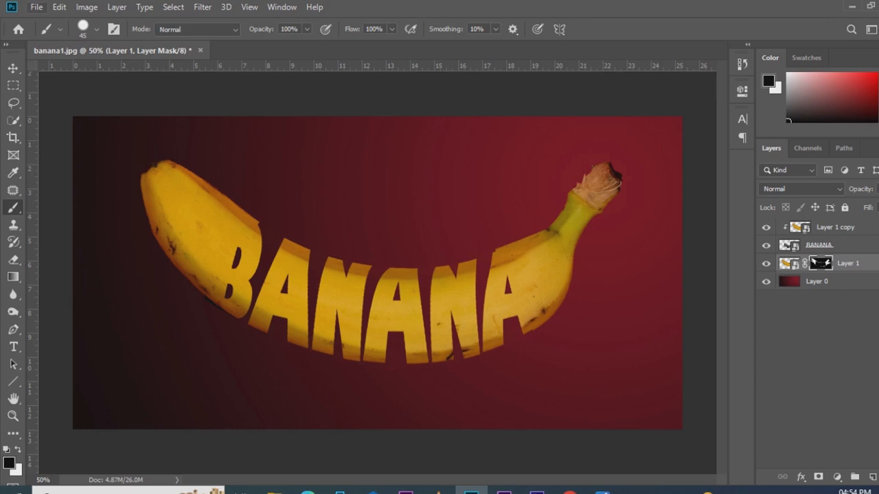
left_click(37, 7)
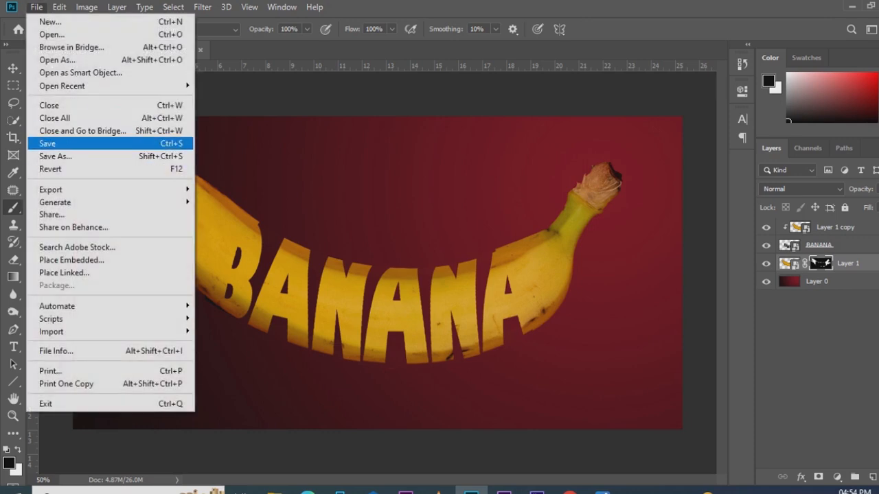
key("Escape")
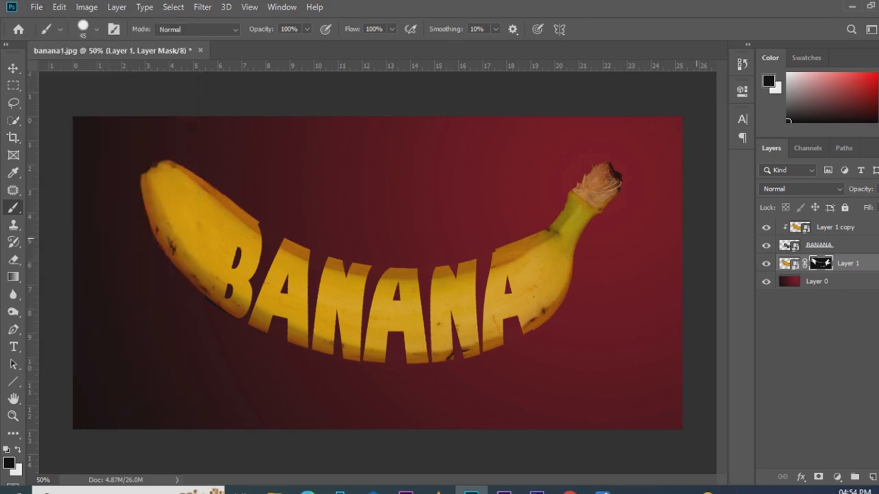